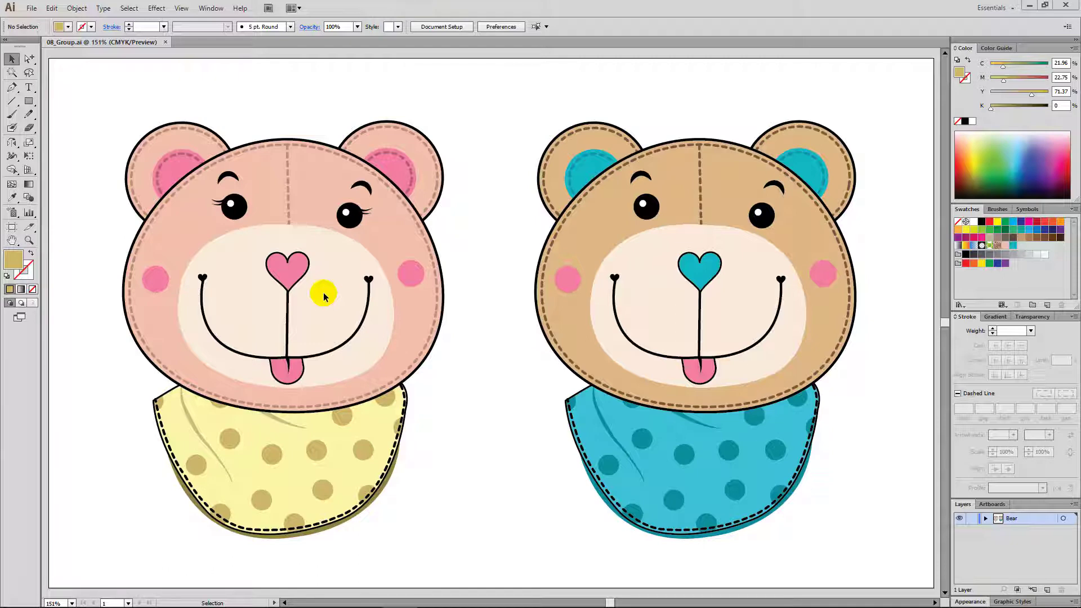
Step: Inspect the pink bear's groups and nudge one yellow-bib polka dot up and left
click(288, 258)
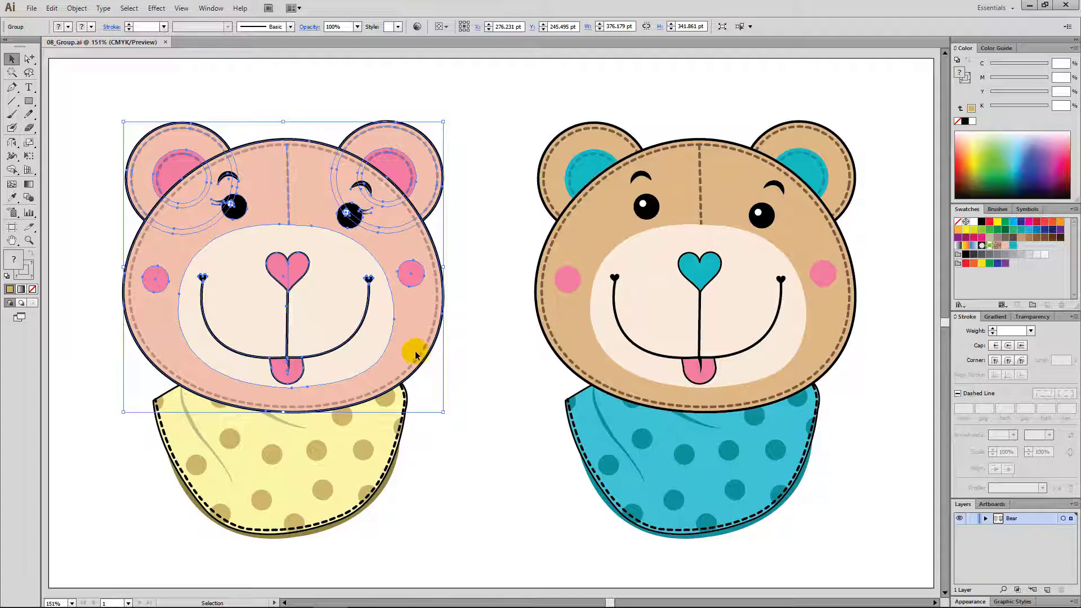
click(317, 455)
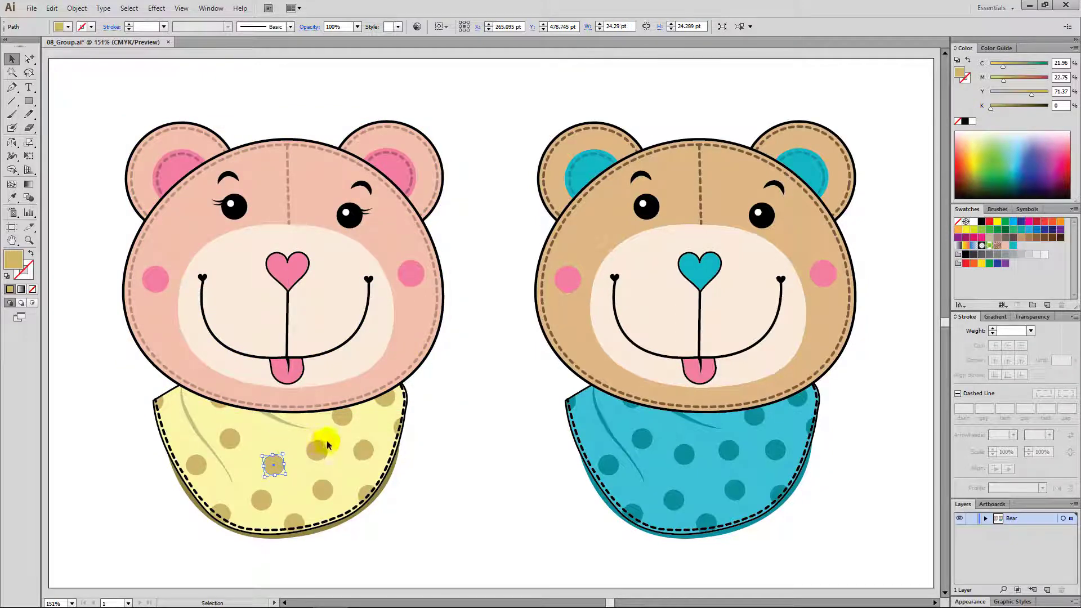
drag(314, 450, 308, 443)
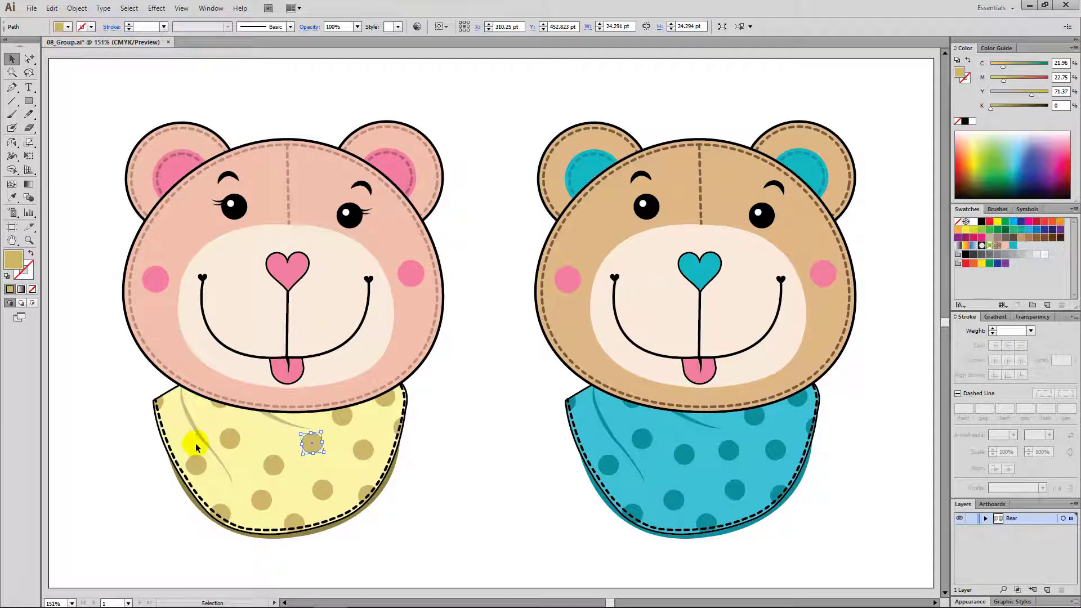
drag(198, 433, 189, 437)
click(450, 467)
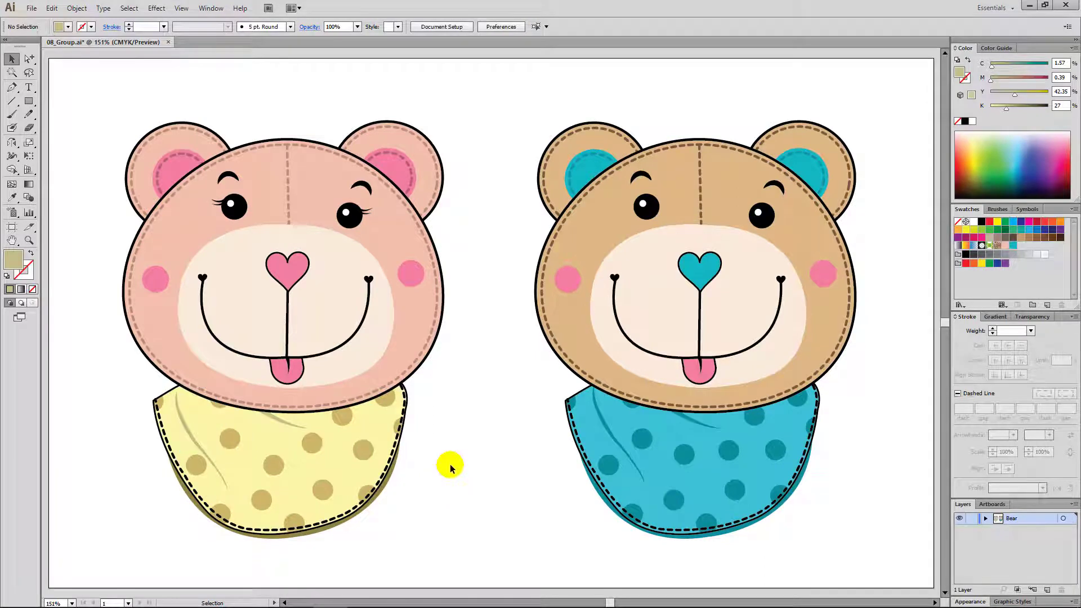
Step: Check the blue bib group, then marquee-select the heads of both bears
click(644, 434)
click(646, 436)
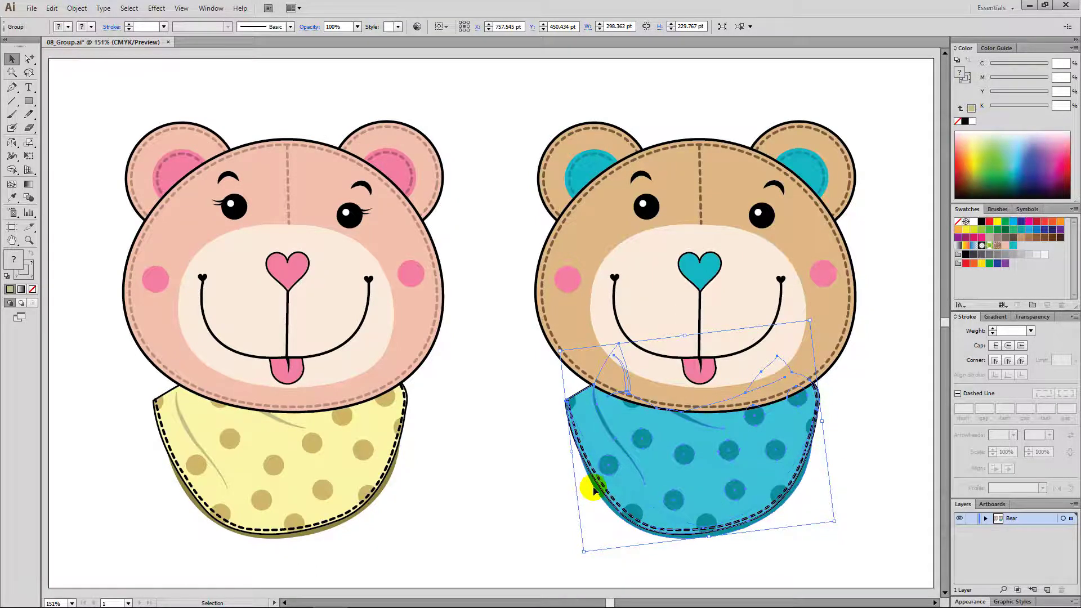
click(550, 458)
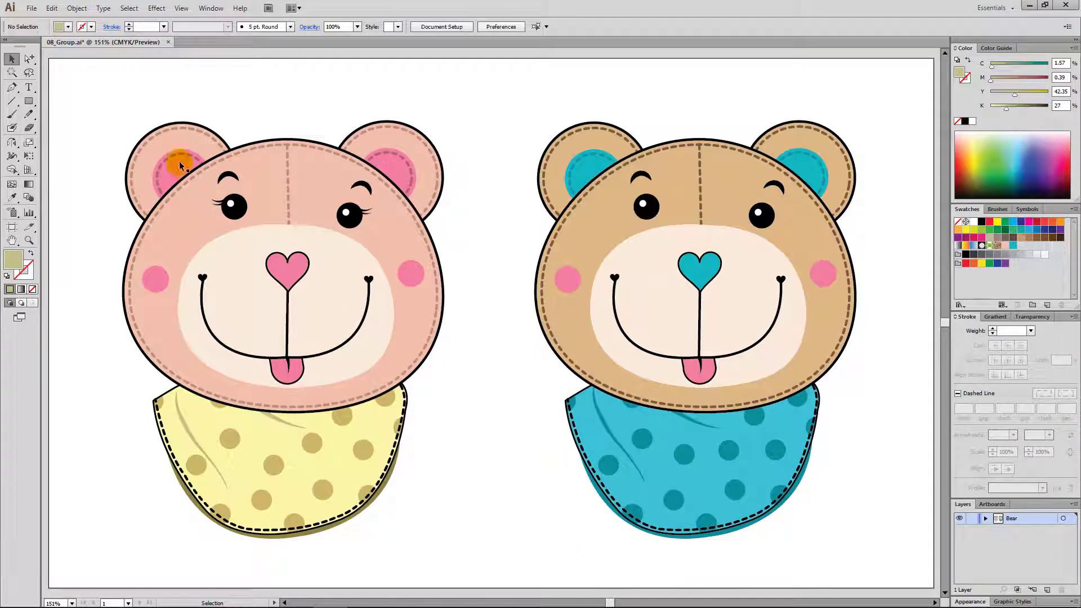
drag(120, 93, 878, 305)
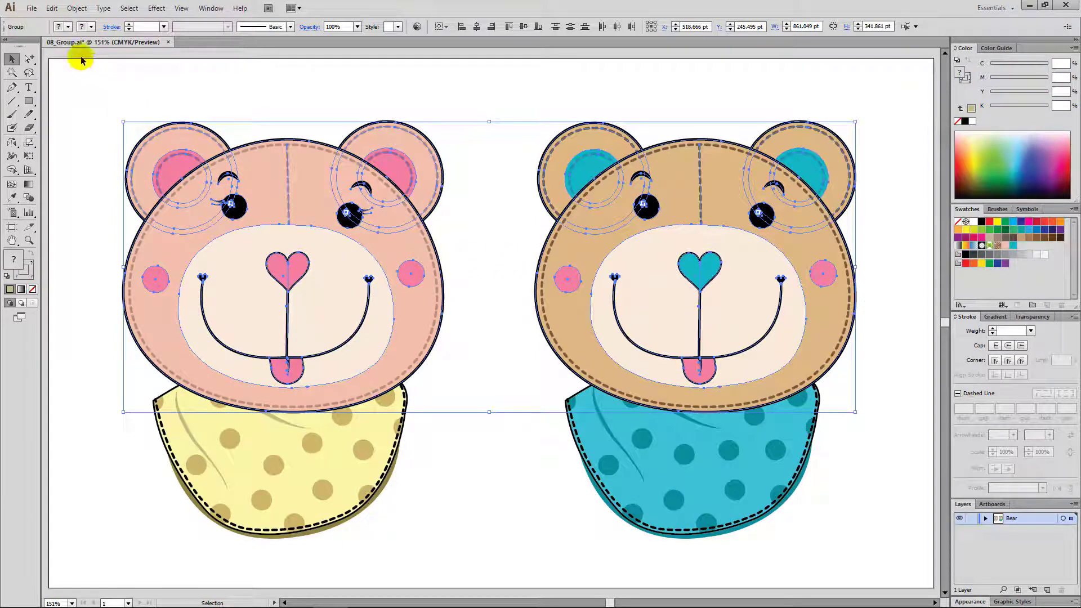
Step: Lock the two selected bear heads with Object > Lock > Selection
click(77, 8)
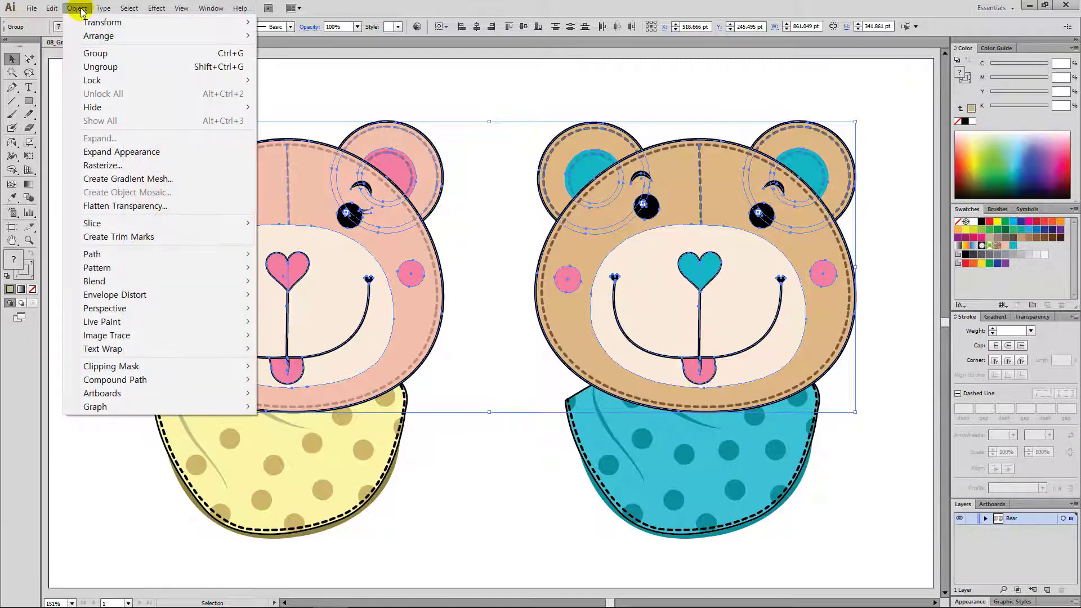
mouse_move(92, 78)
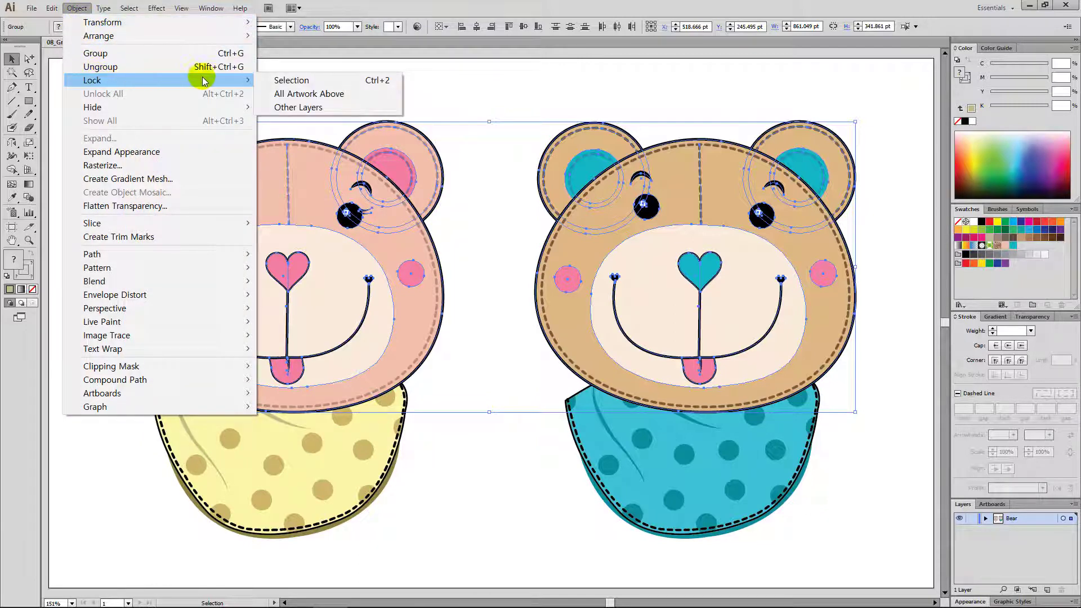
click(376, 80)
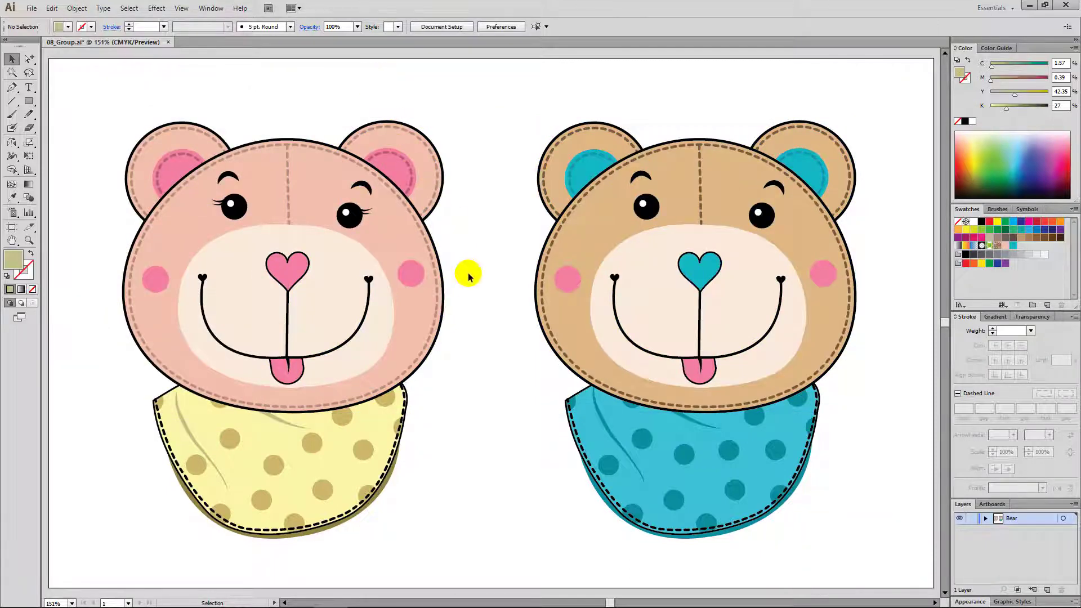
Step: Marquee-select all the yellow bib pieces and group them with Object > Group
drag(80, 316, 466, 560)
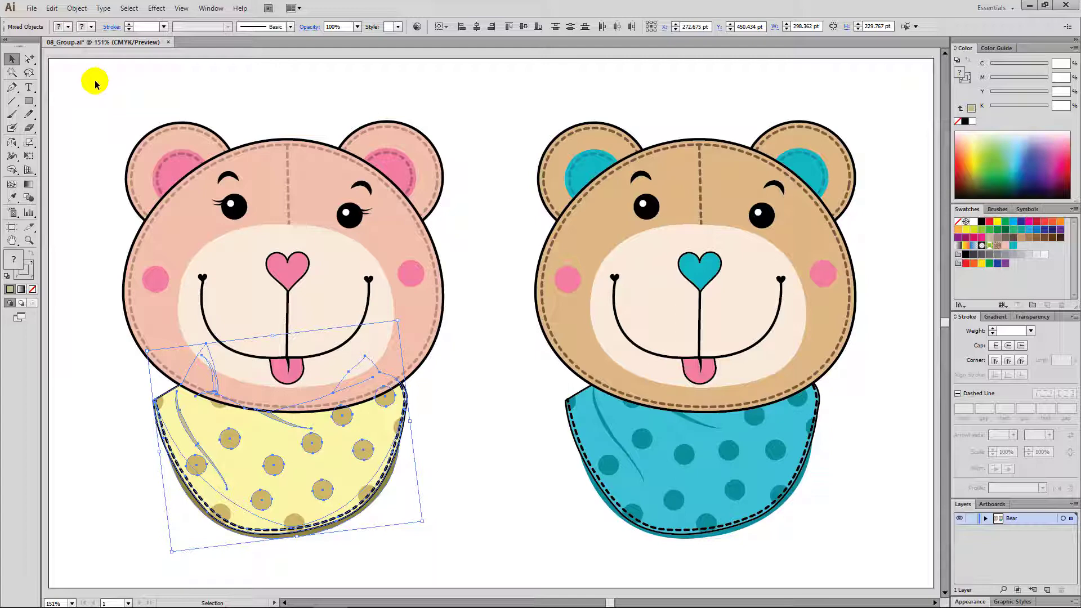
click(79, 9)
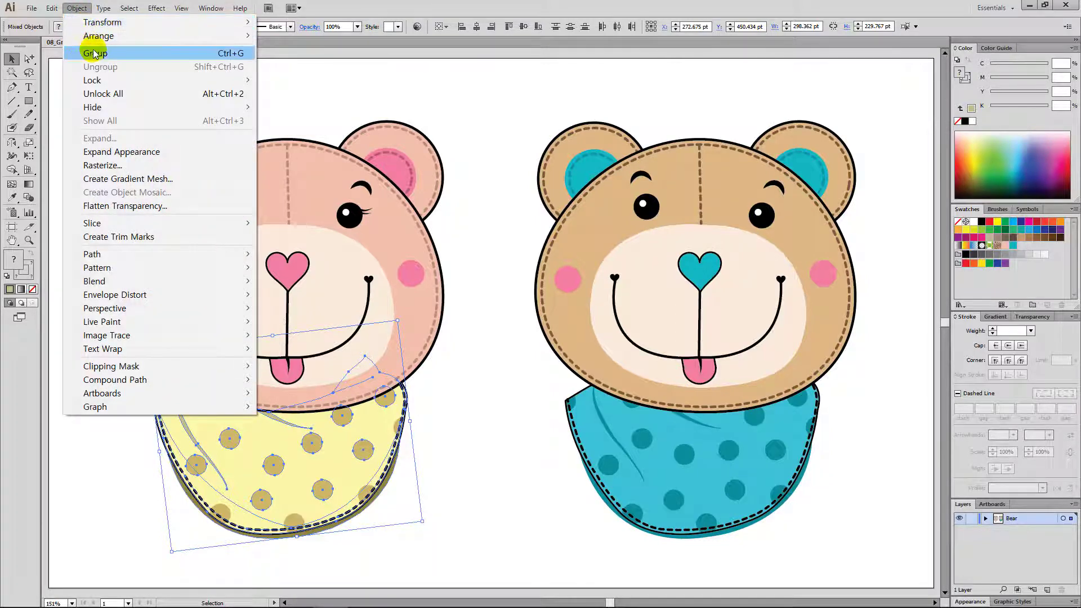
click(239, 55)
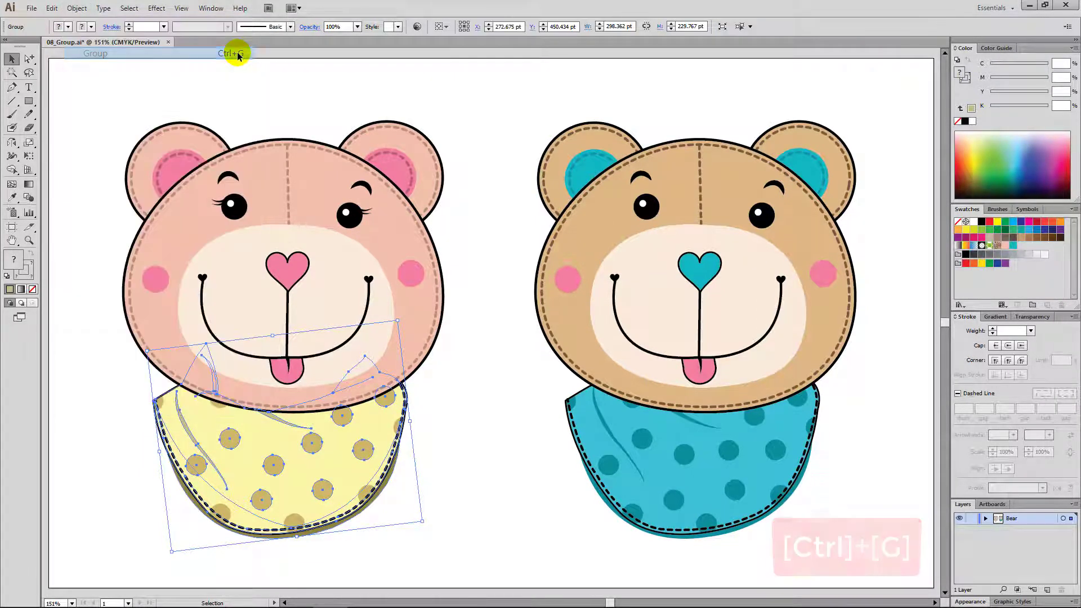
Step: Test-rotate the new yellow bib group, then undo the rotation and deselect
click(464, 436)
click(387, 400)
mouse_move(389, 400)
mouse_down()
mouse_move(397, 431)
mouse_move(390, 408)
mouse_up()
key(ctrl+z)
key(ctrl+z)
key(ctrl+shift+z)
key(ctrl+shift+z)
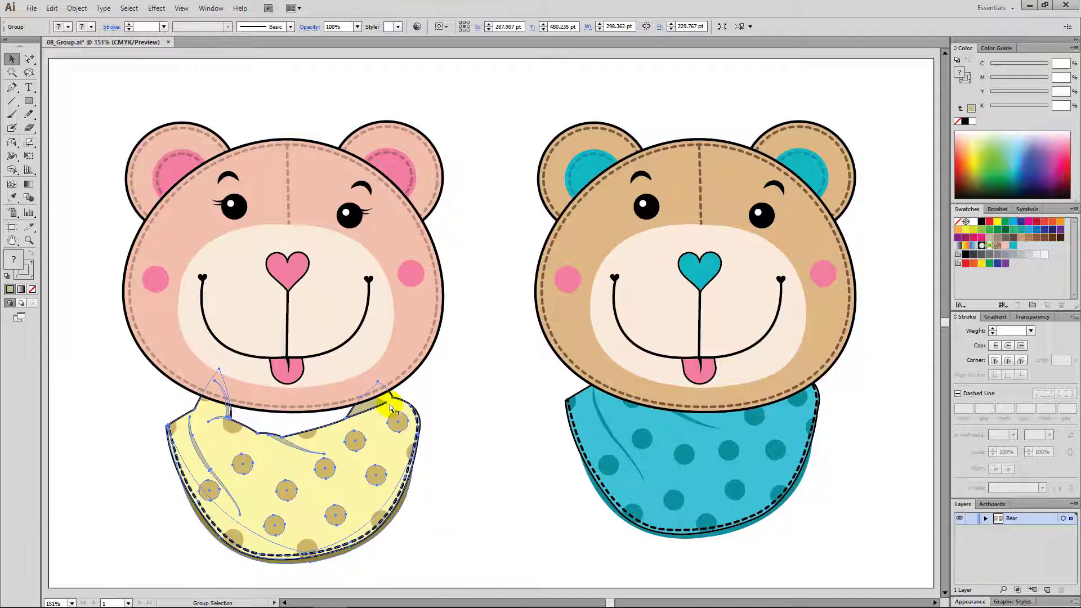
key(ctrl+z)
key(ctrl+z)
click(484, 468)
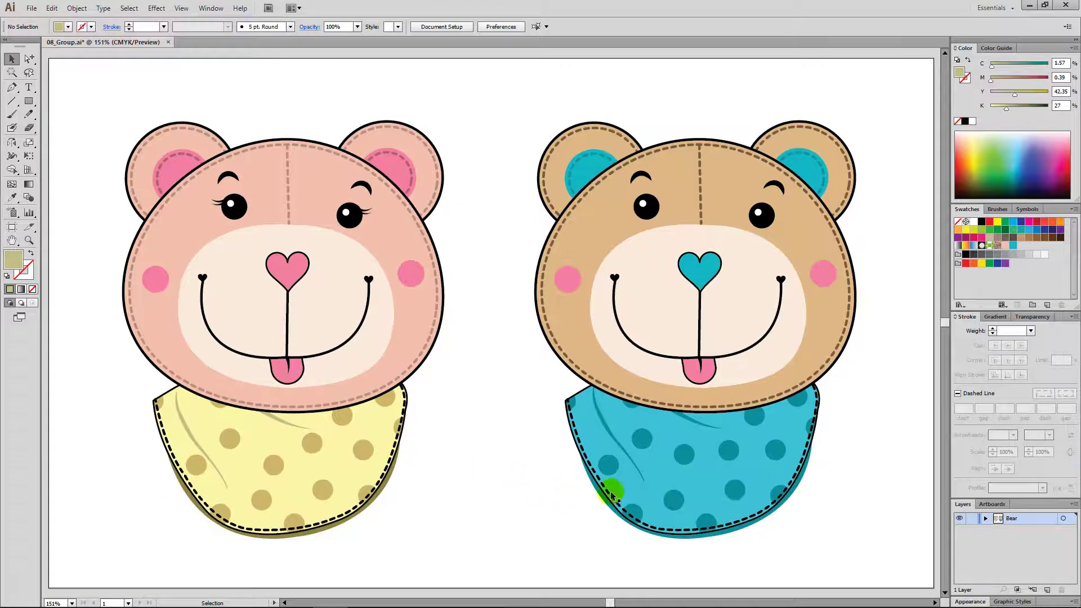
Step: Ungroup the blue bib using the right-click Ungroup command
click(686, 454)
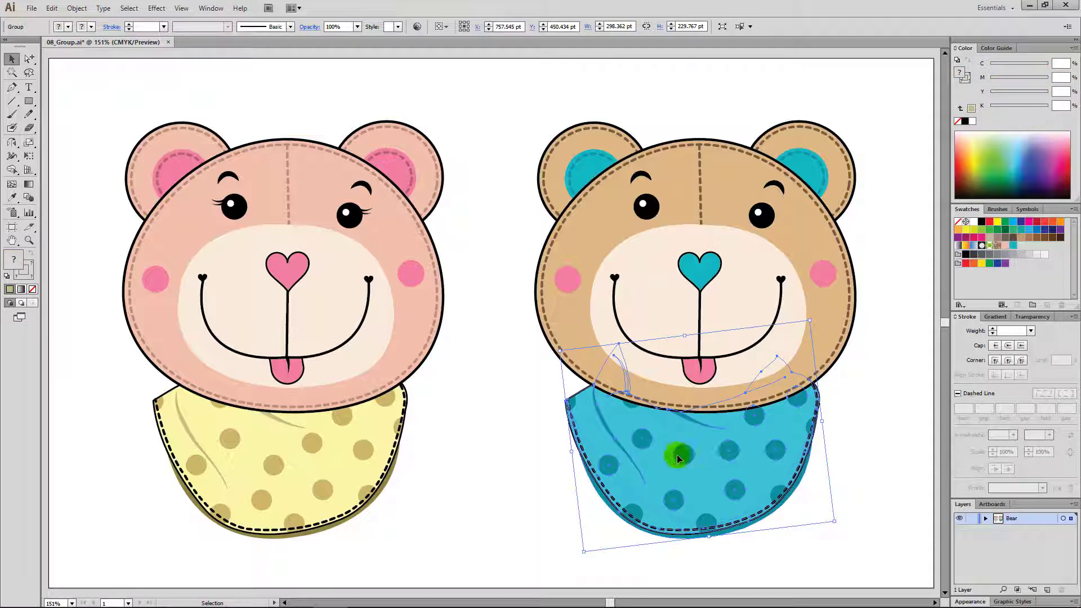
click(78, 8)
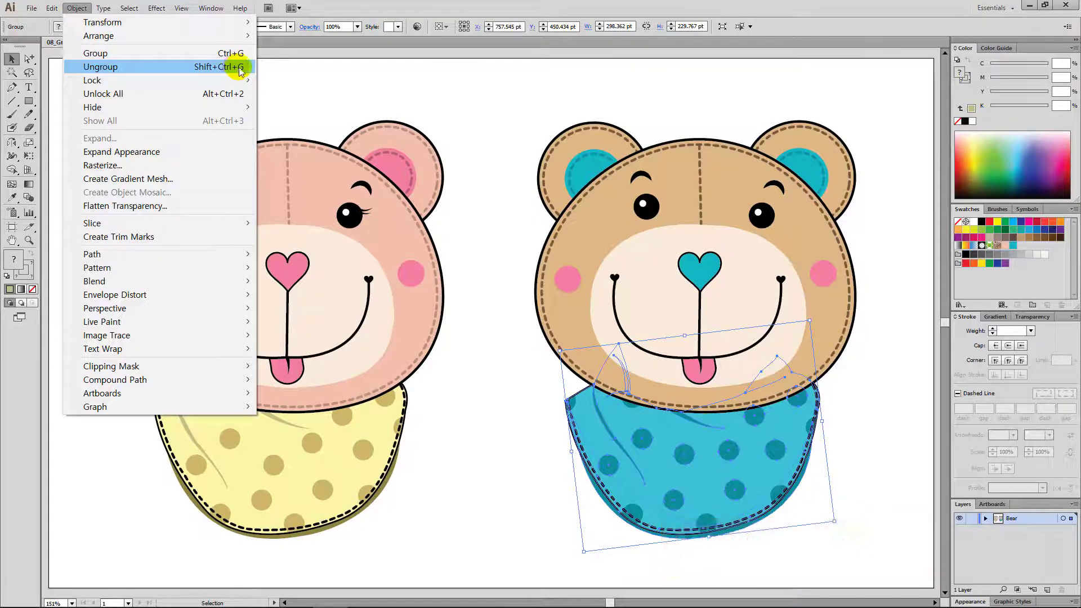
click(484, 113)
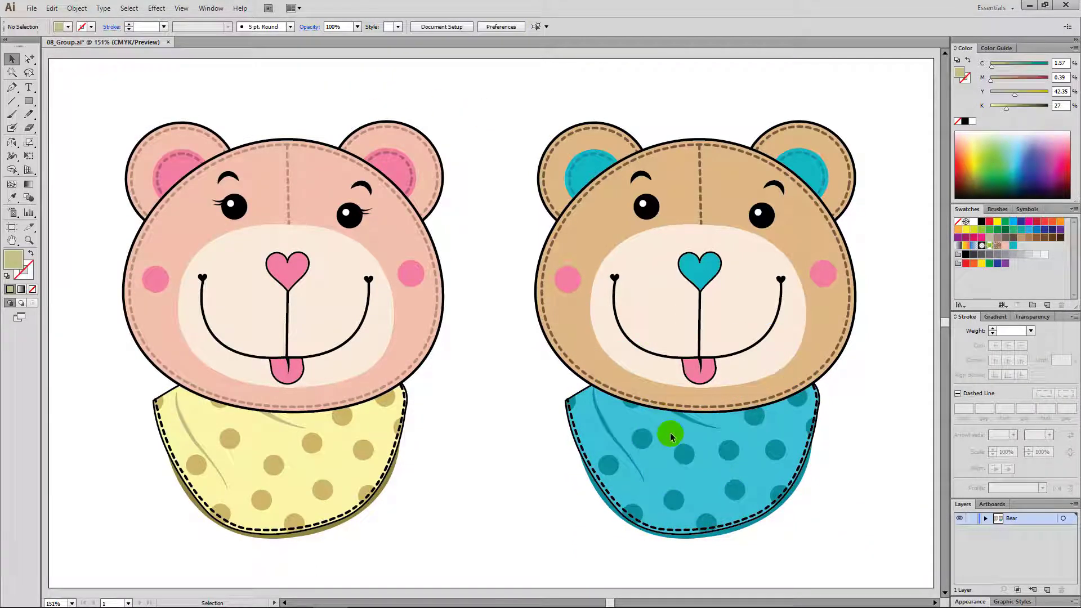
click(639, 442)
right_click(644, 438)
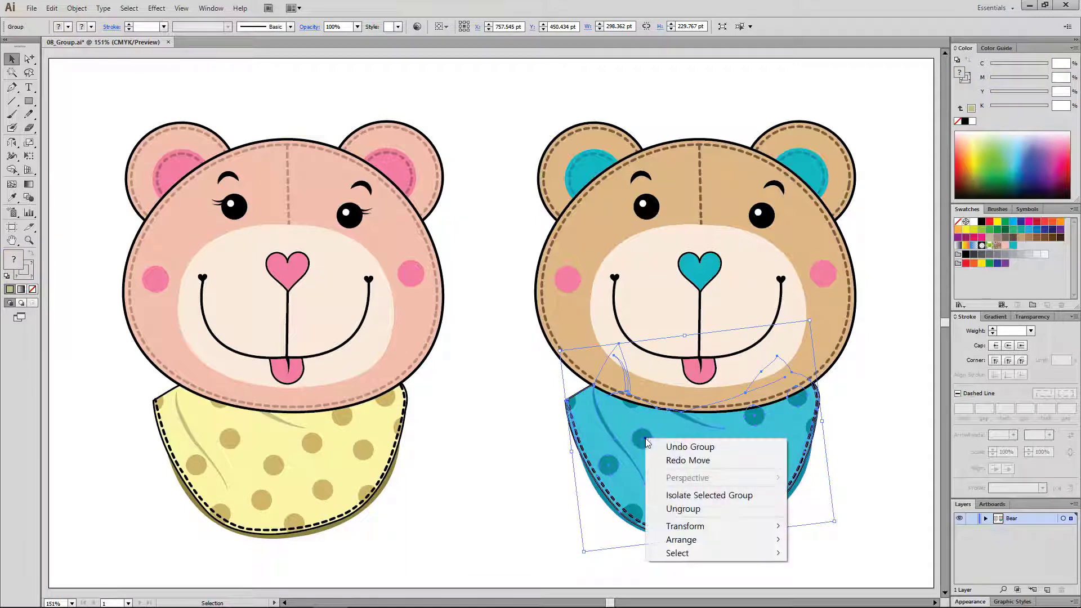
click(748, 509)
click(844, 450)
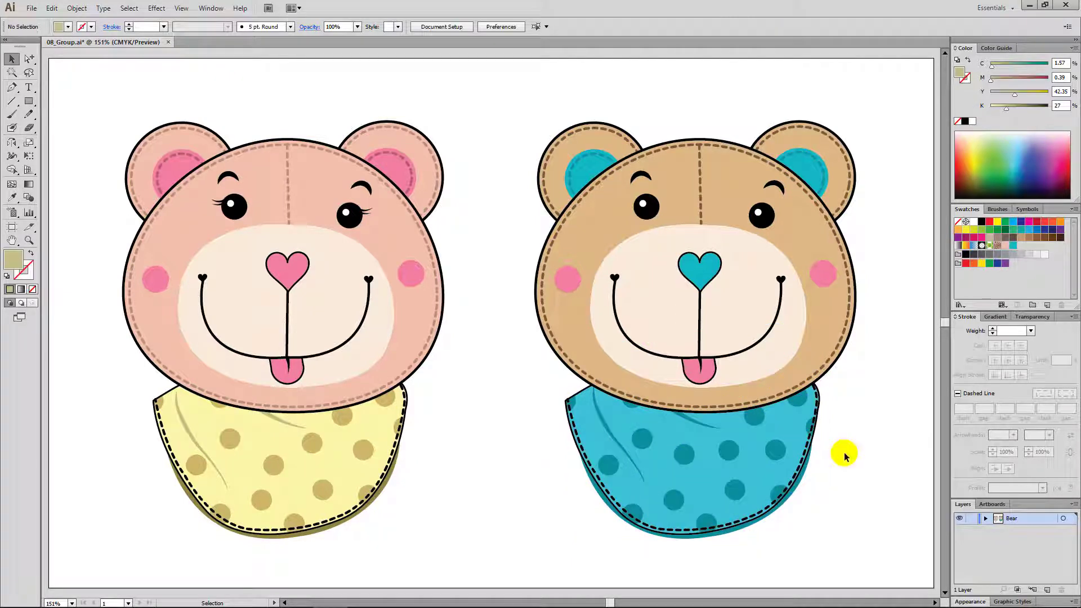
Step: Drag individual polka dots to new spots across the blue bib
click(775, 451)
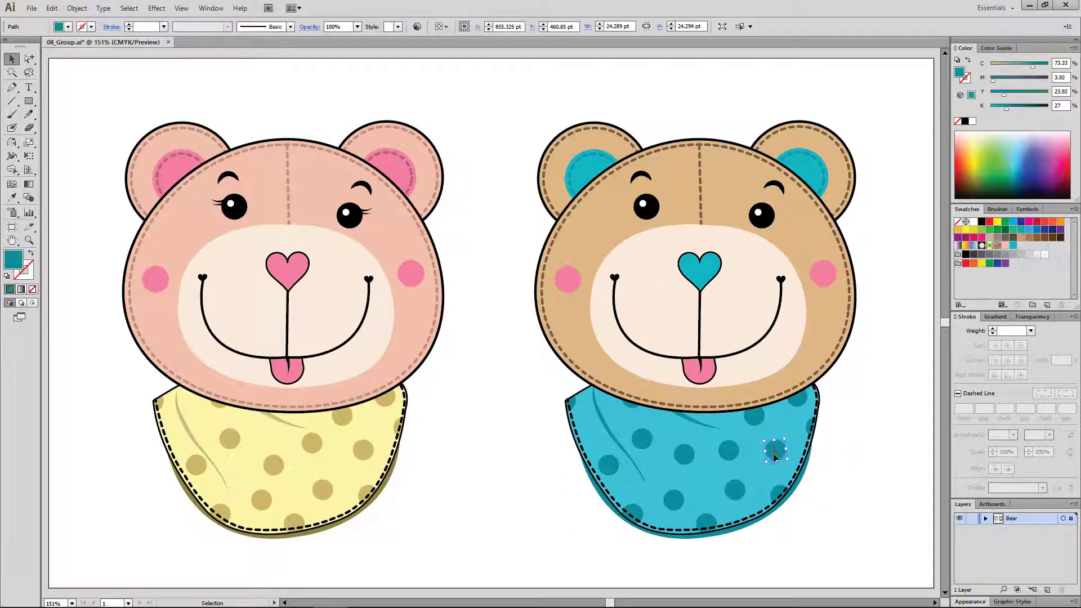
drag(775, 457, 683, 443)
drag(670, 499, 744, 455)
click(845, 466)
click(811, 489)
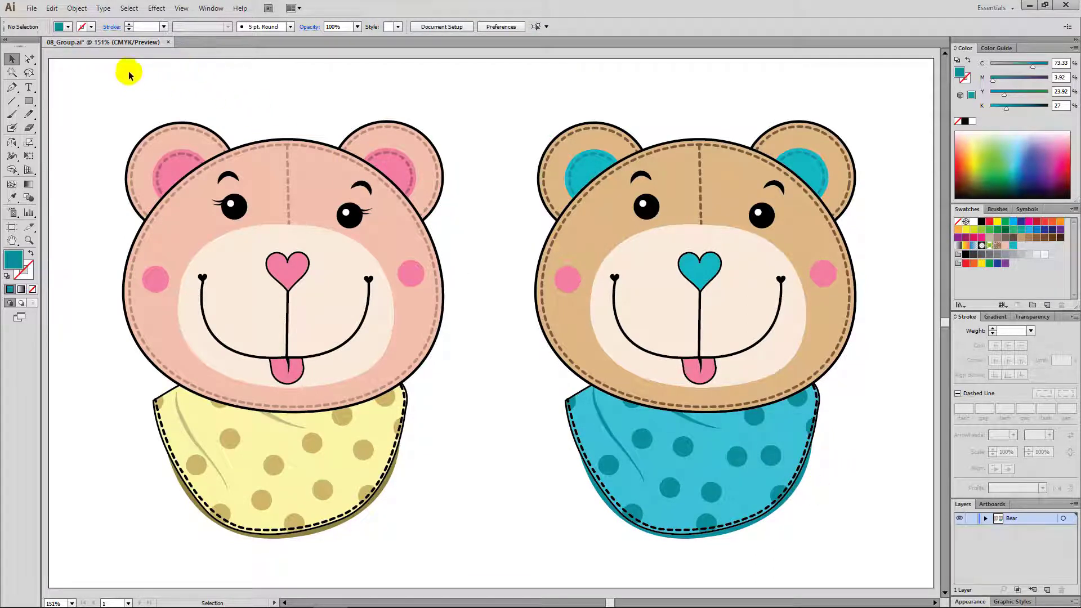
Step: Unlock all artwork with Object > Unlock All so both heads are editable
click(76, 8)
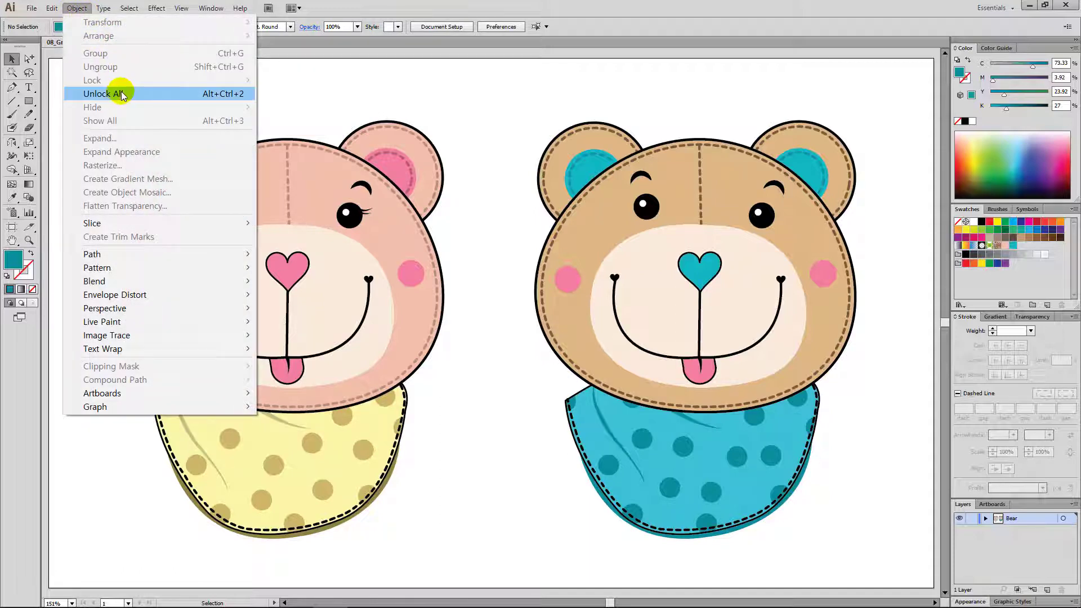
click(225, 96)
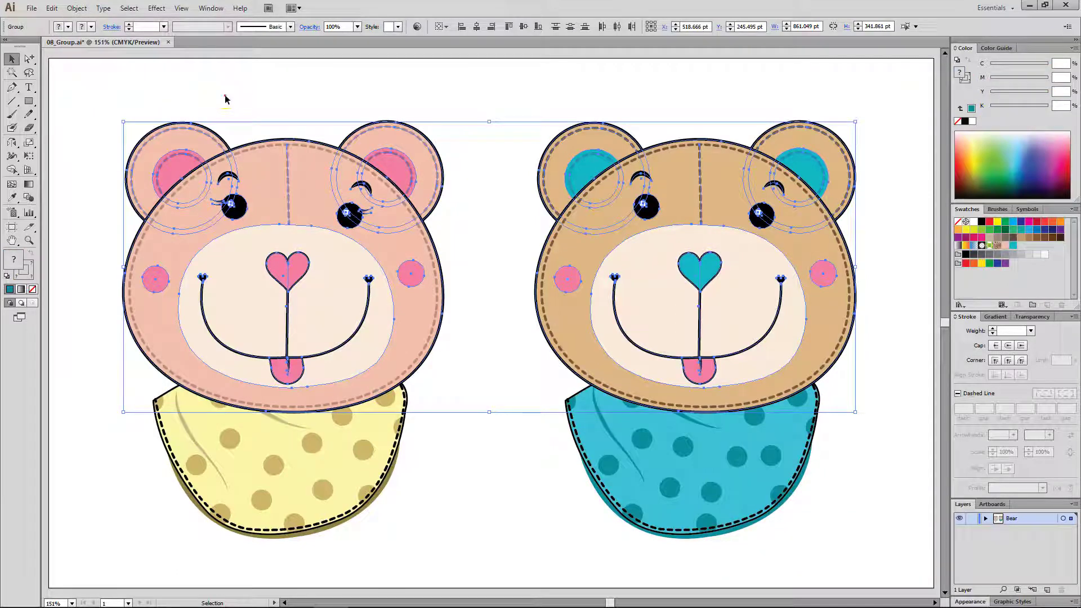
click(225, 97)
Step: Group the pink bear's head and bib with Ctrl+G, then marquee-select the brown bear
drag(99, 95, 468, 545)
key(ctrl+g)
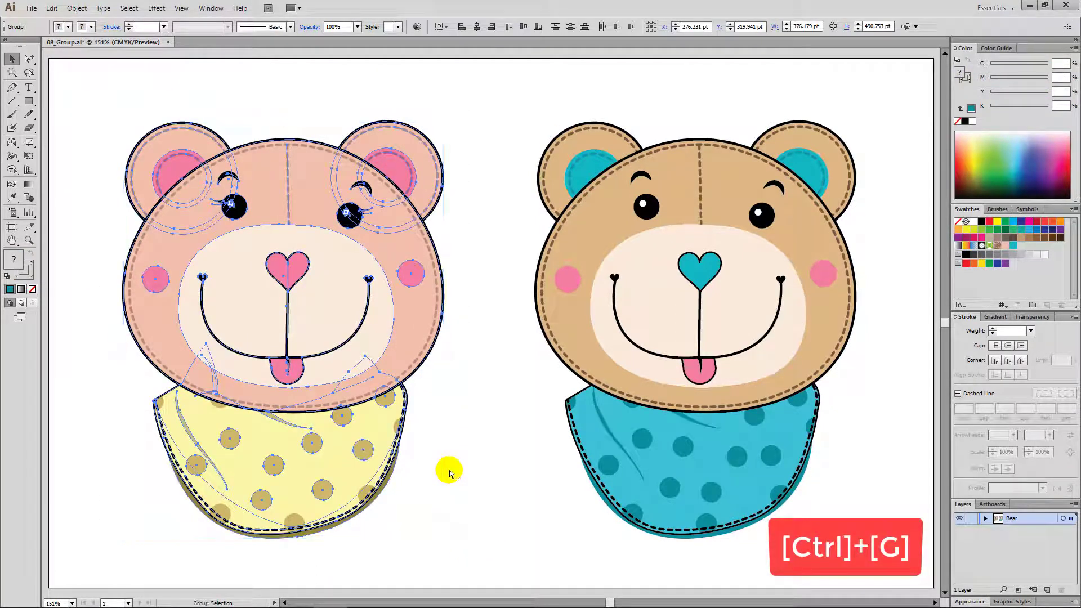
drag(530, 102, 871, 547)
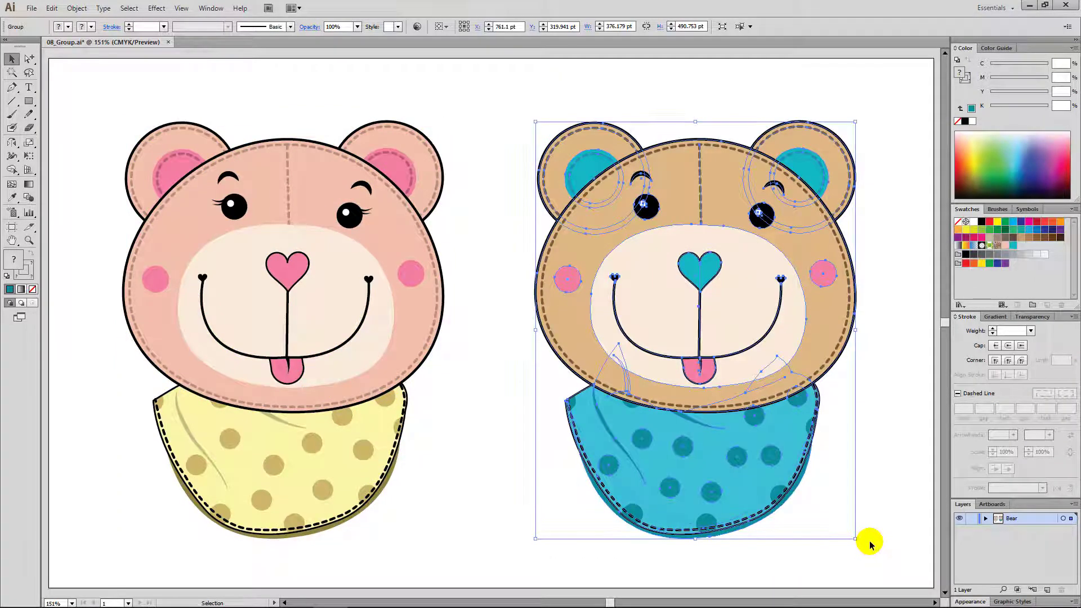
click(876, 529)
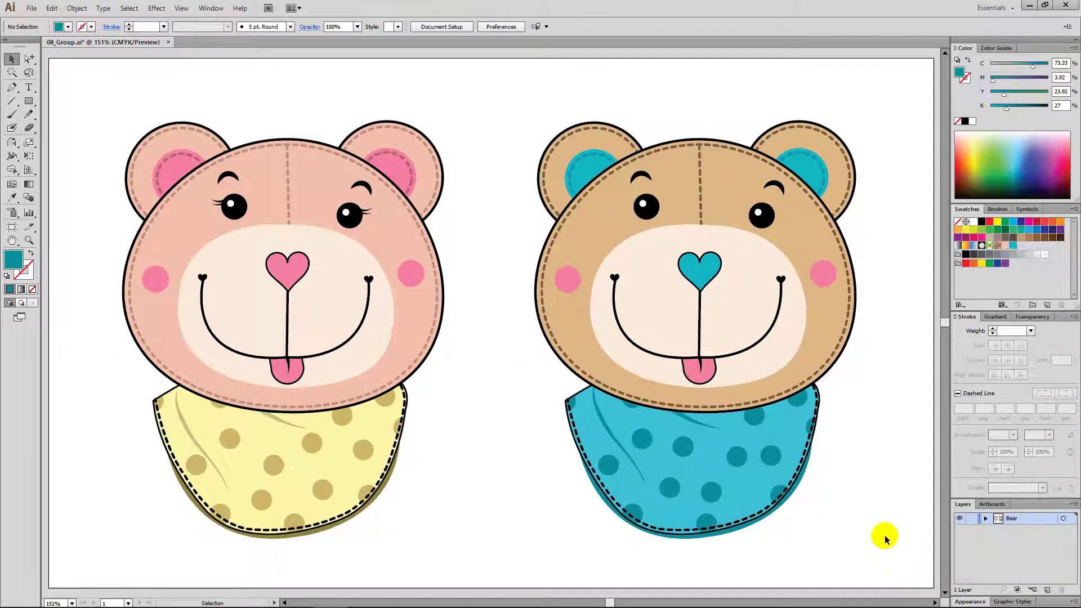